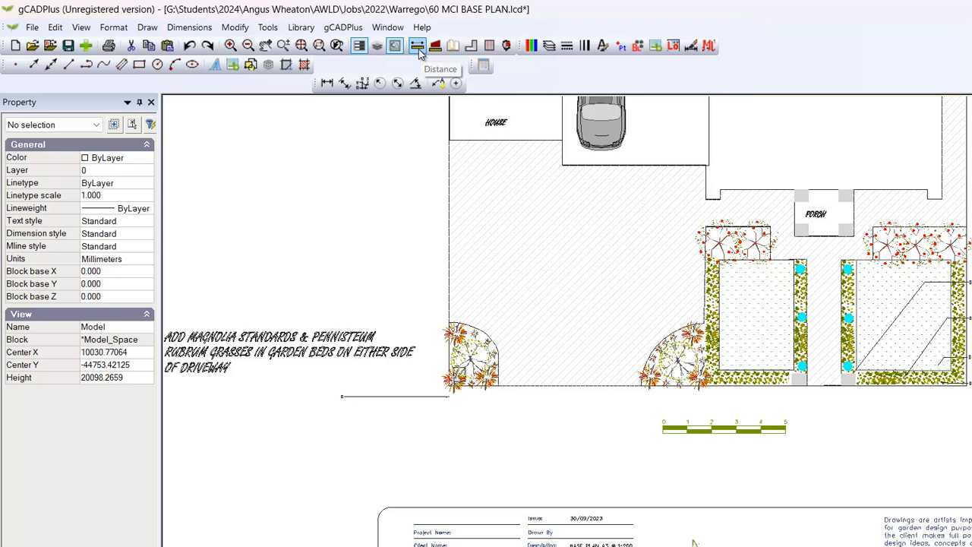
- Measure a rough horizontal distance across the hatched driveway between two freely picked points
click(418, 46)
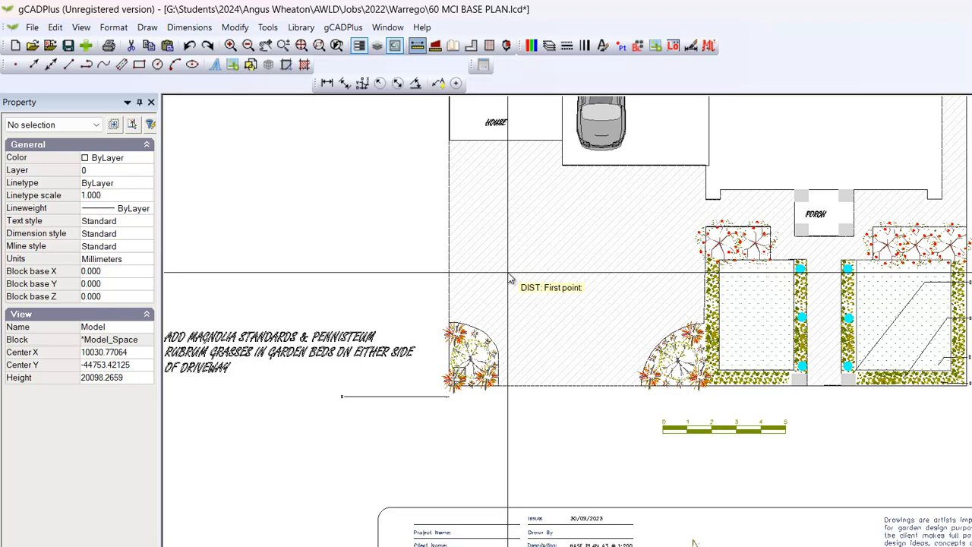
click(481, 258)
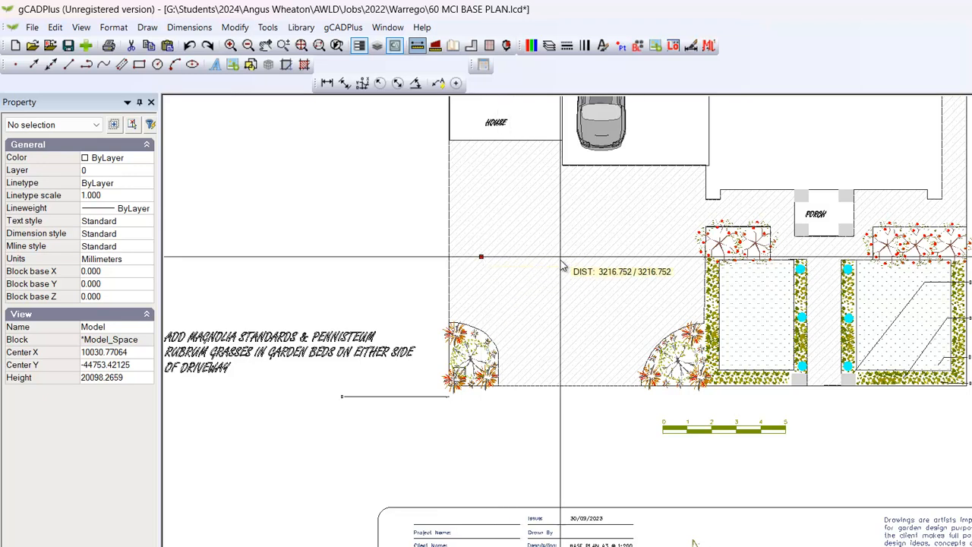
click(663, 257)
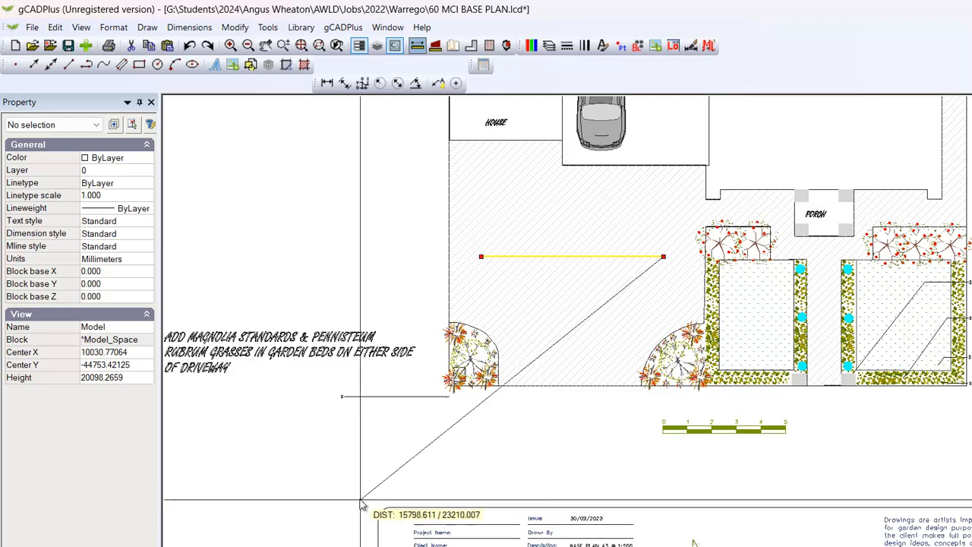
- Turn on object snap in the drafting settings
click(628, 325)
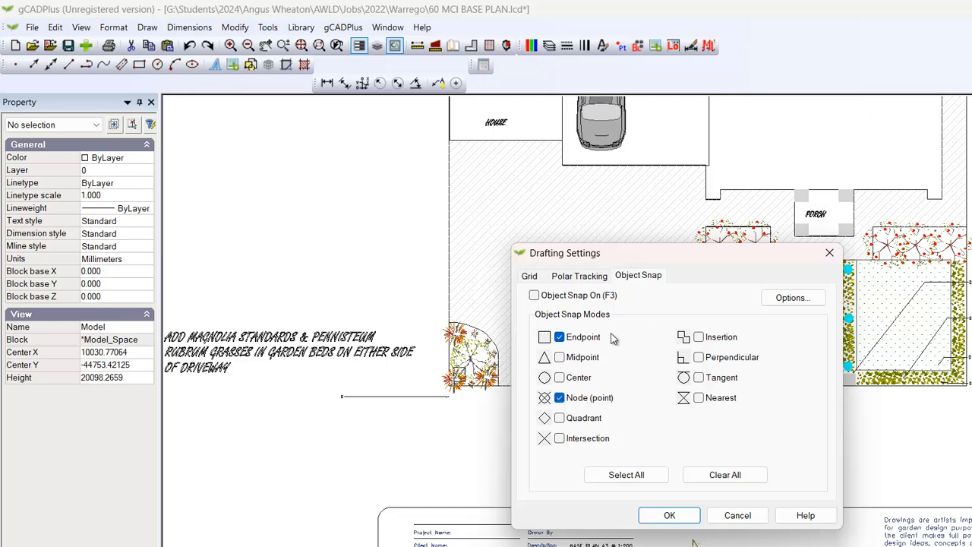
click(535, 296)
click(670, 515)
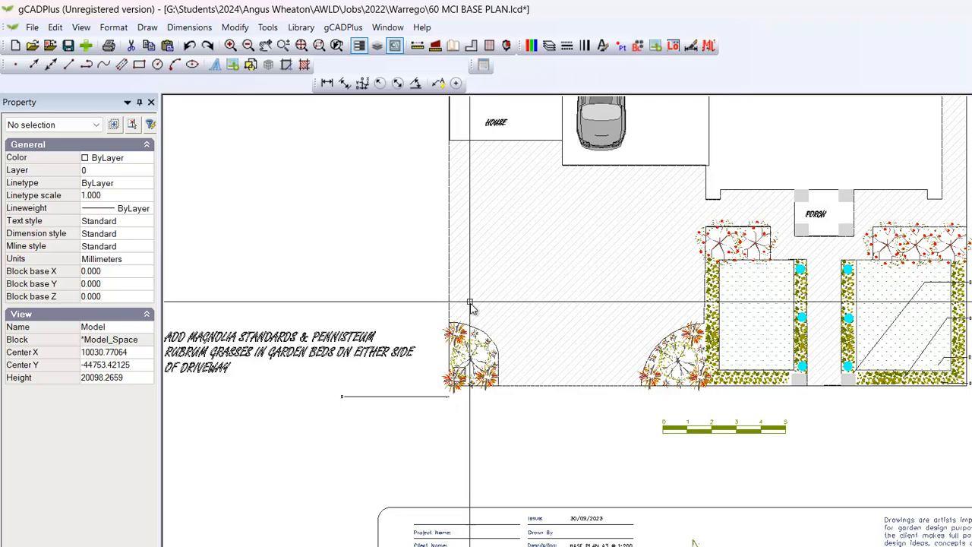
- Measure the driveway opening along the front boundary, snapping to the inner corners of the two curved garden beds
scroll(546, 374, up, 1)
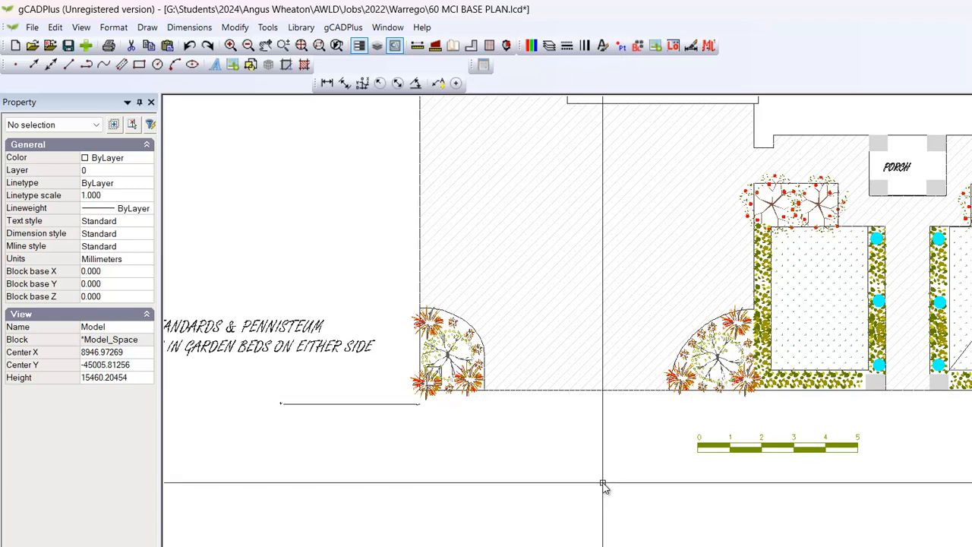
click(417, 46)
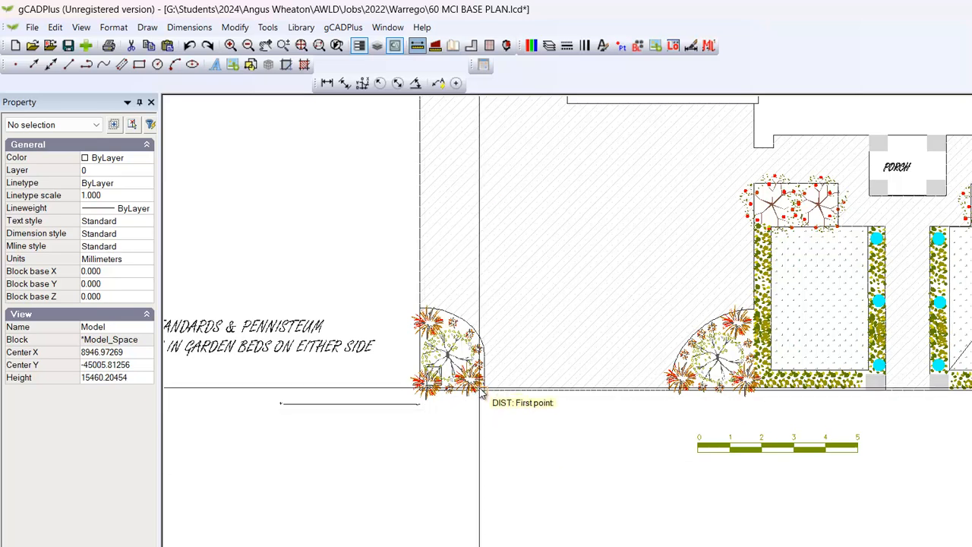
scroll(482, 401, up, 1)
scroll(482, 401, up, 5)
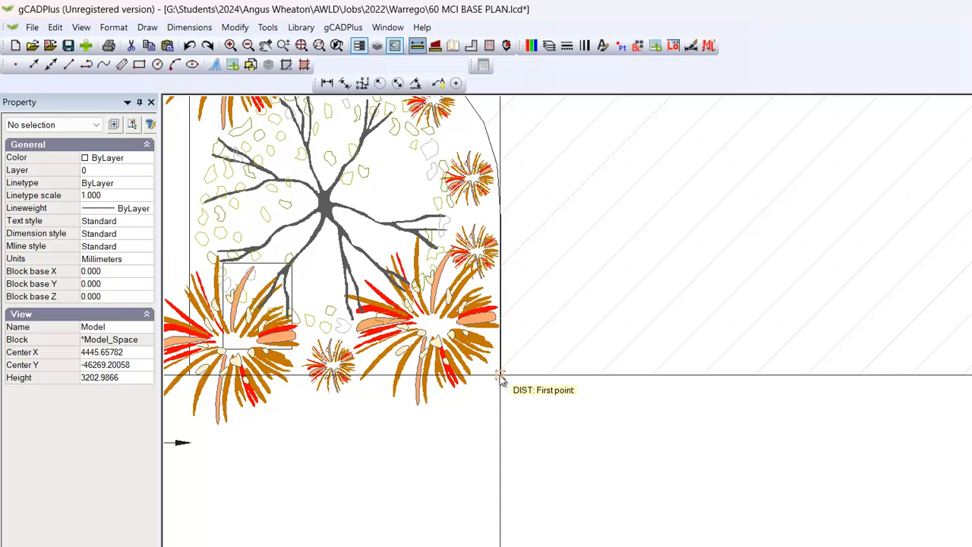
click(500, 377)
scroll(501, 426, down, 3)
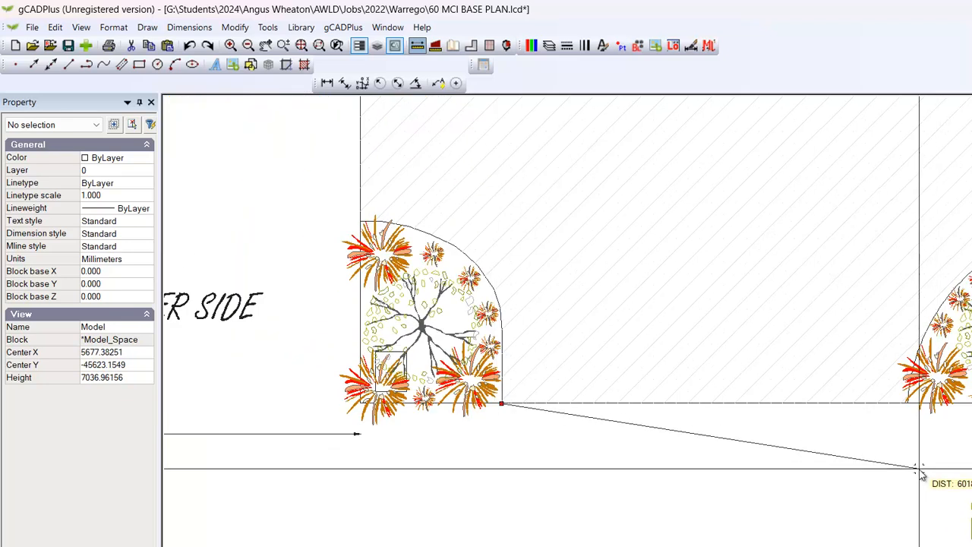
click(910, 407)
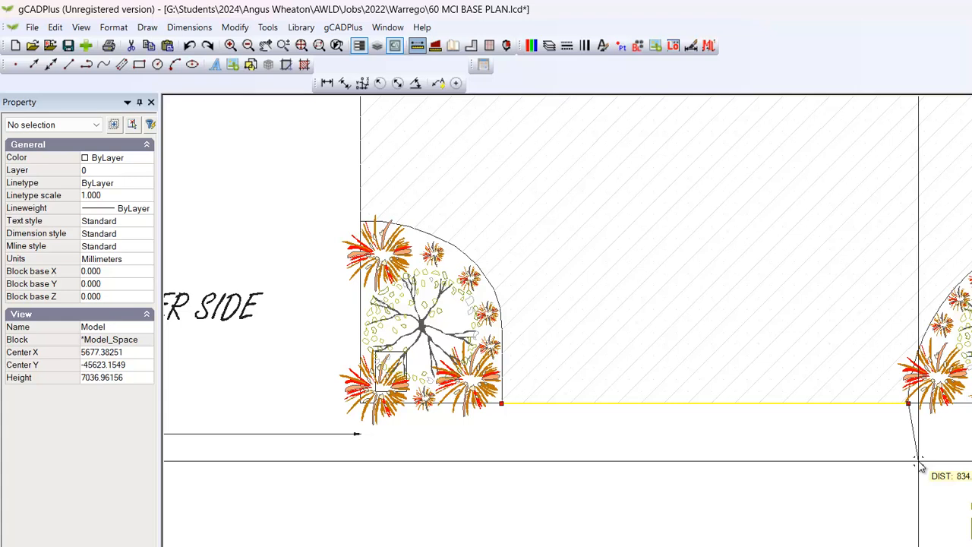
key(Escape)
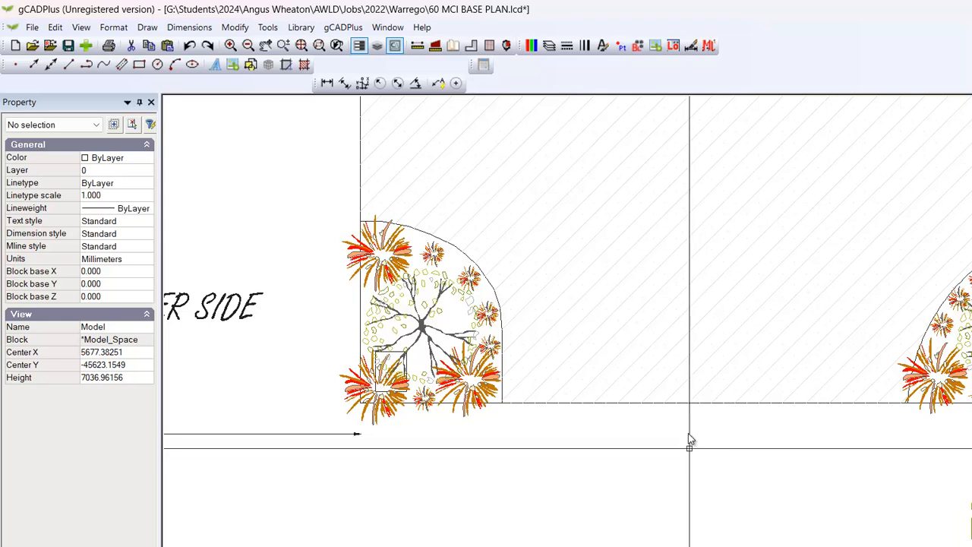
- Select the hatched paving's outline polyline, examine its vertices around the driveway entrance, and deselect it
click(679, 403)
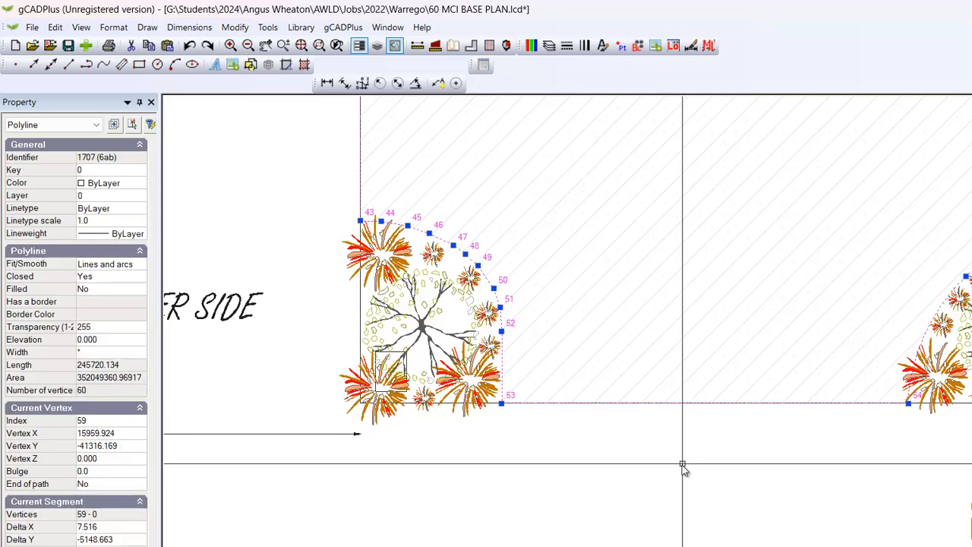
scroll(675, 433, down, 2)
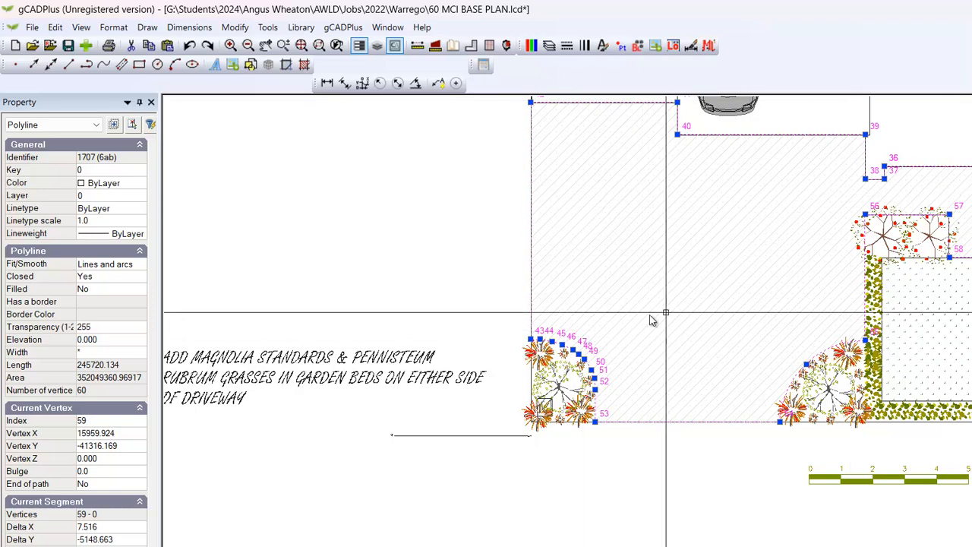
middle_drag(623, 328, 494, 369)
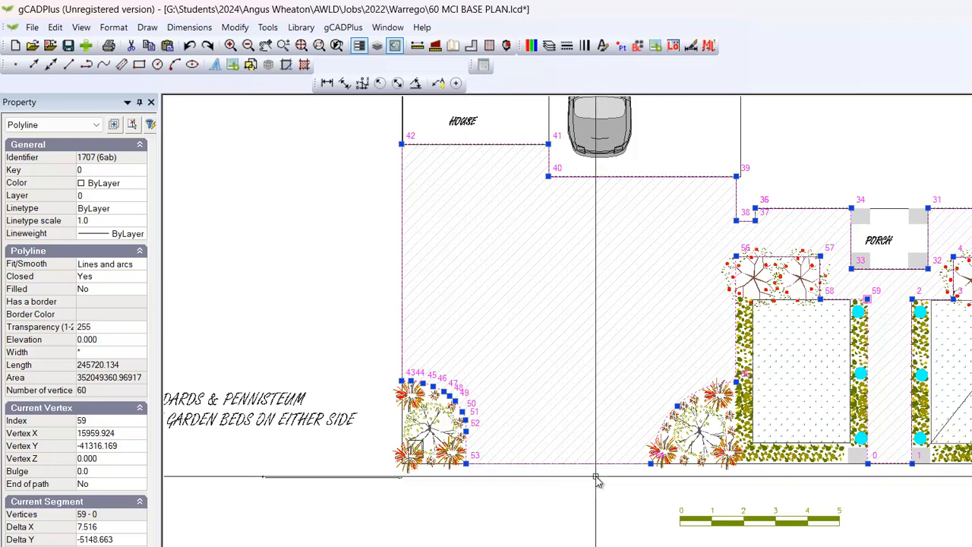
scroll(632, 492, up, 2)
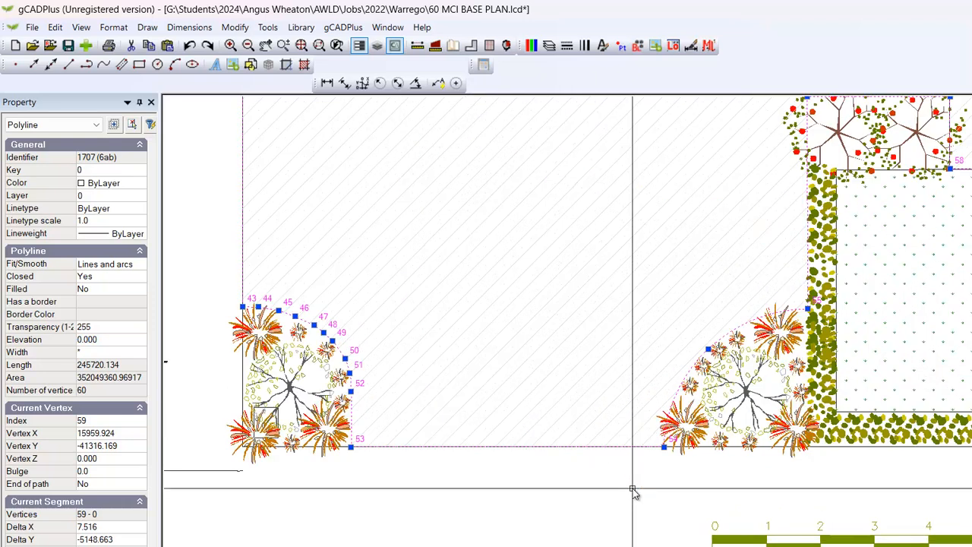
key(Escape)
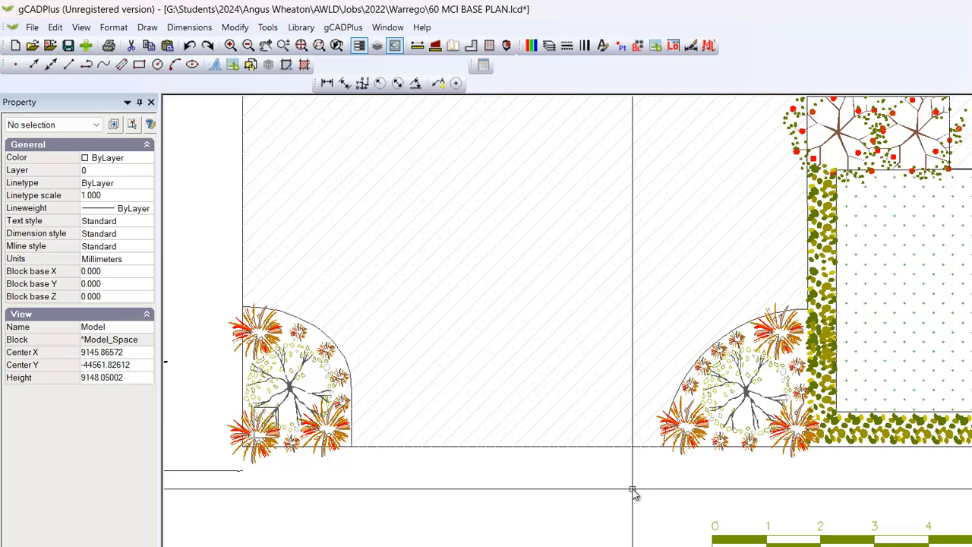
- Measure the front path's width between its two edges at the grey entrance pillars
mouse_move(964, 469)
middle_down()
mouse_move(784, 461)
mouse_move(747, 496)
middle_up()
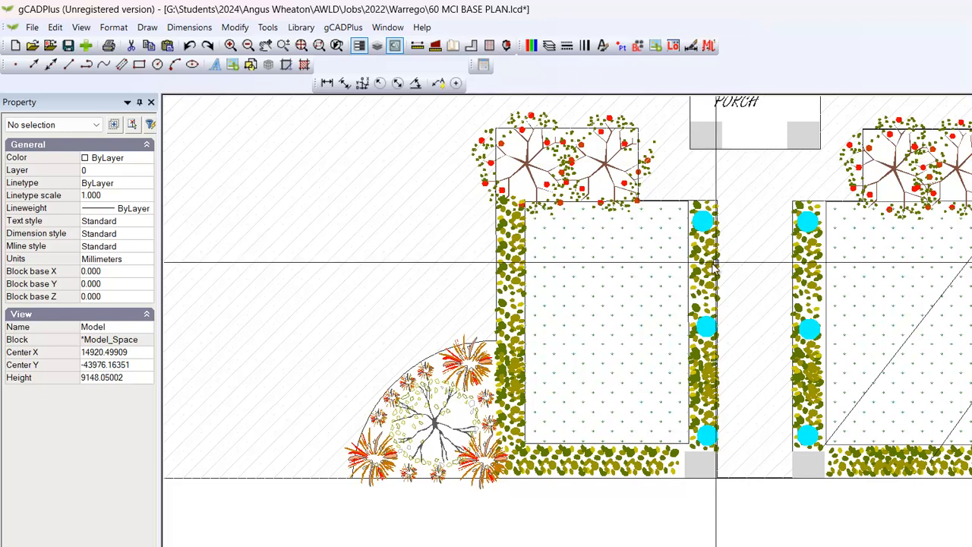
click(418, 45)
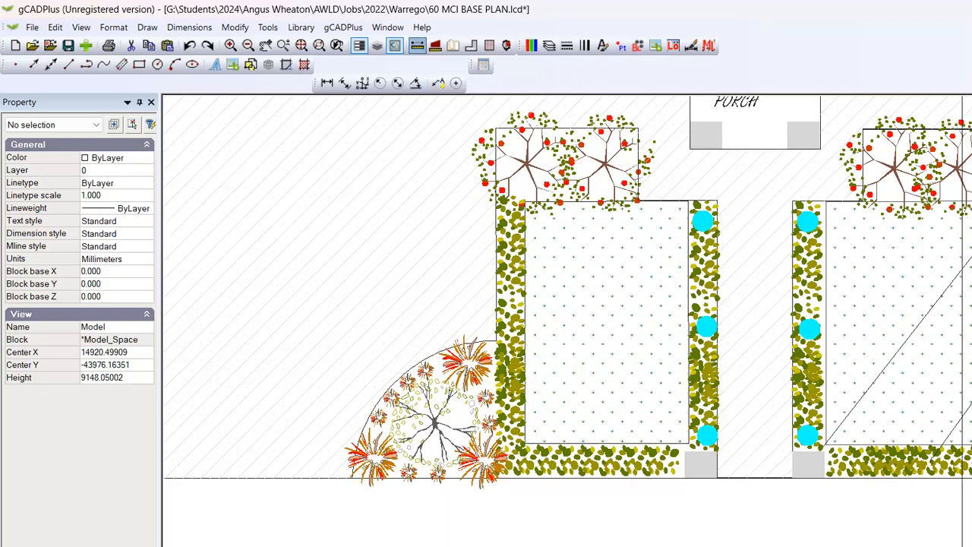
click(720, 479)
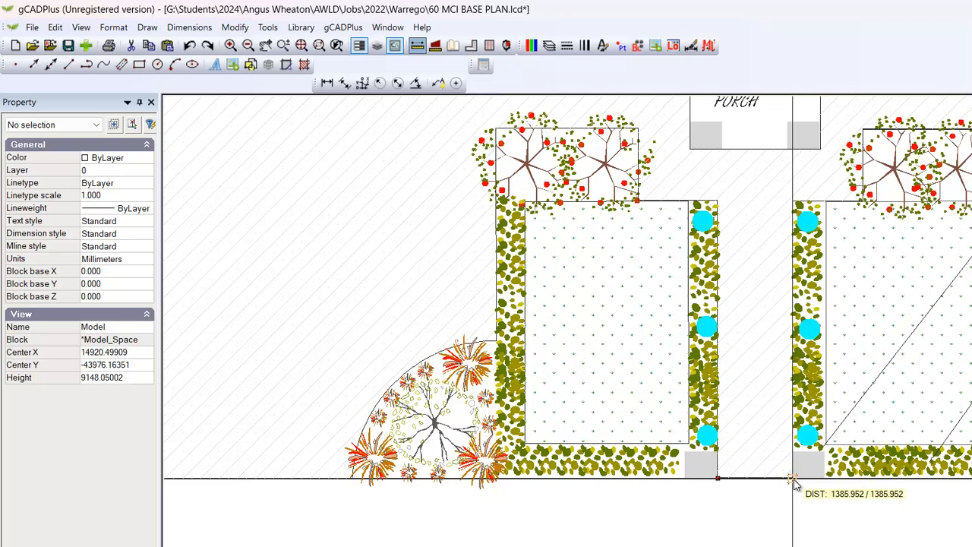
scroll(794, 482, up, 3)
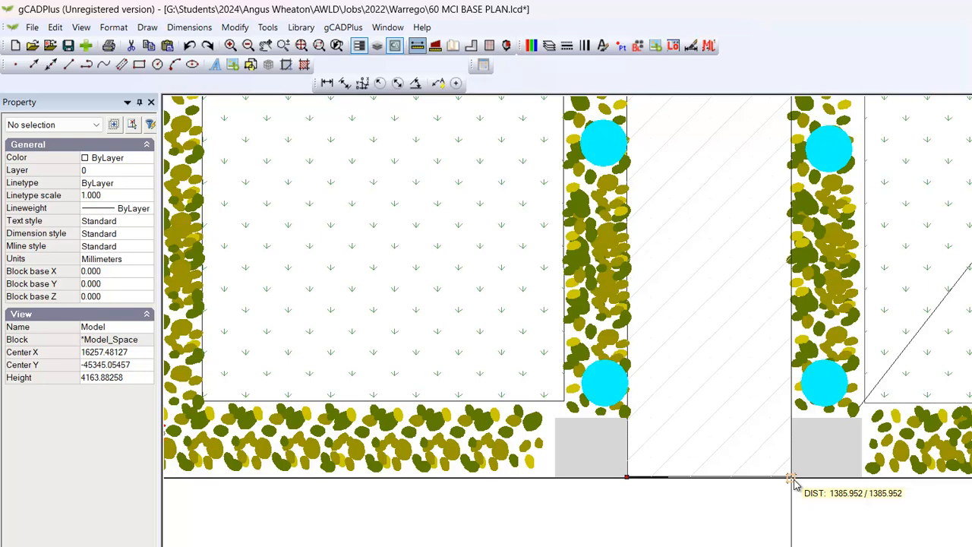
scroll(792, 483, down, 2)
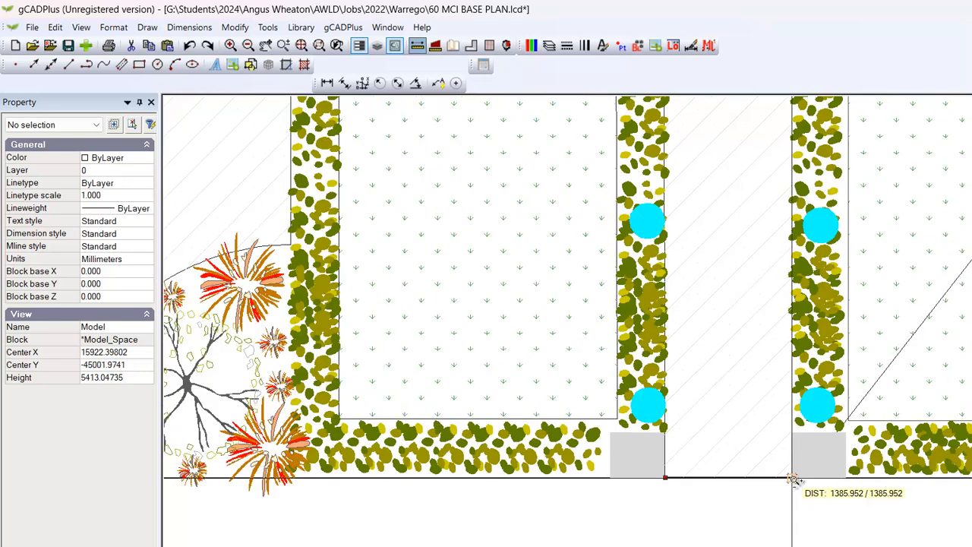
- Open the Vehicles folder in the Details block library
mouse_move(564, 260)
middle_down()
mouse_move(565, 342)
mouse_move(874, 511)
middle_up()
scroll(855, 475, down, 3)
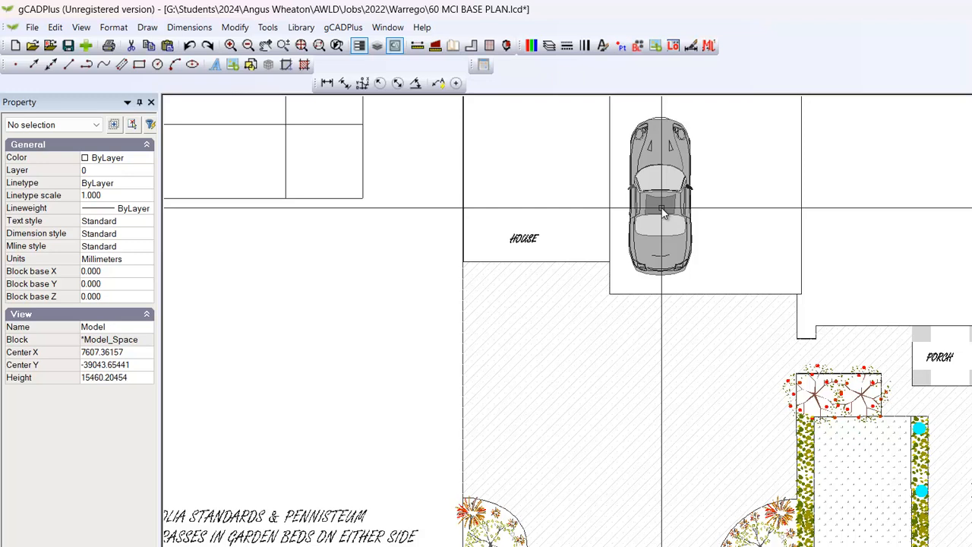
click(301, 27)
click(267, 27)
click(301, 26)
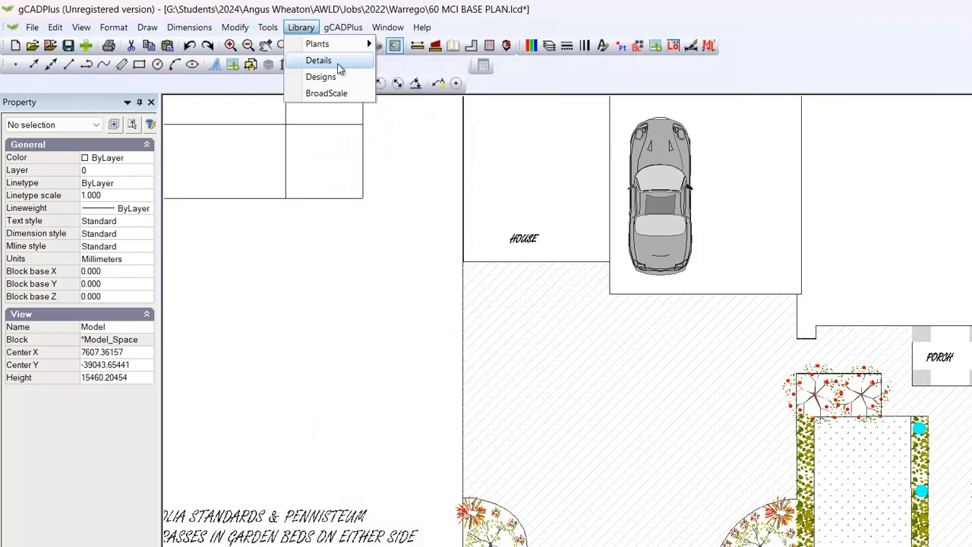
click(340, 68)
scroll(483, 375, down, 2)
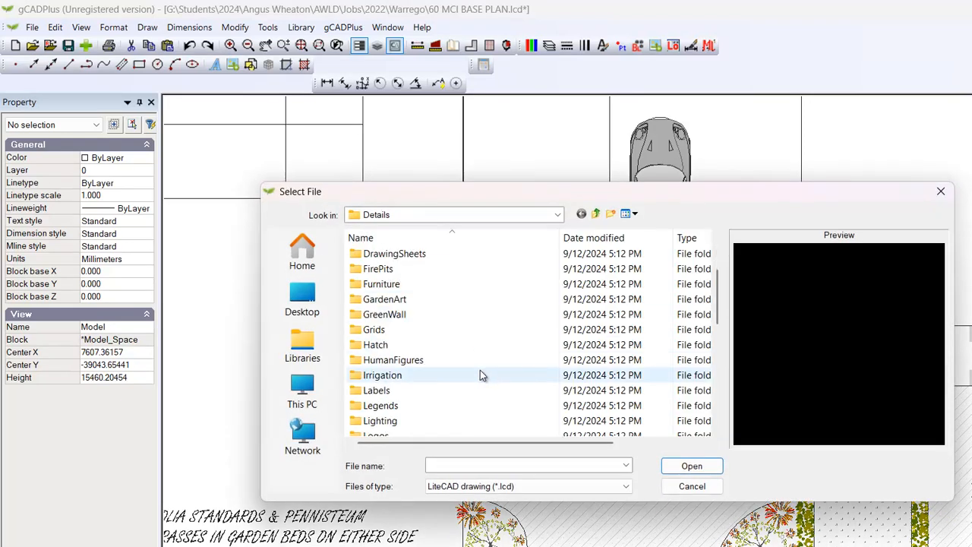
scroll(480, 375, down, 3)
scroll(396, 371, down, 3)
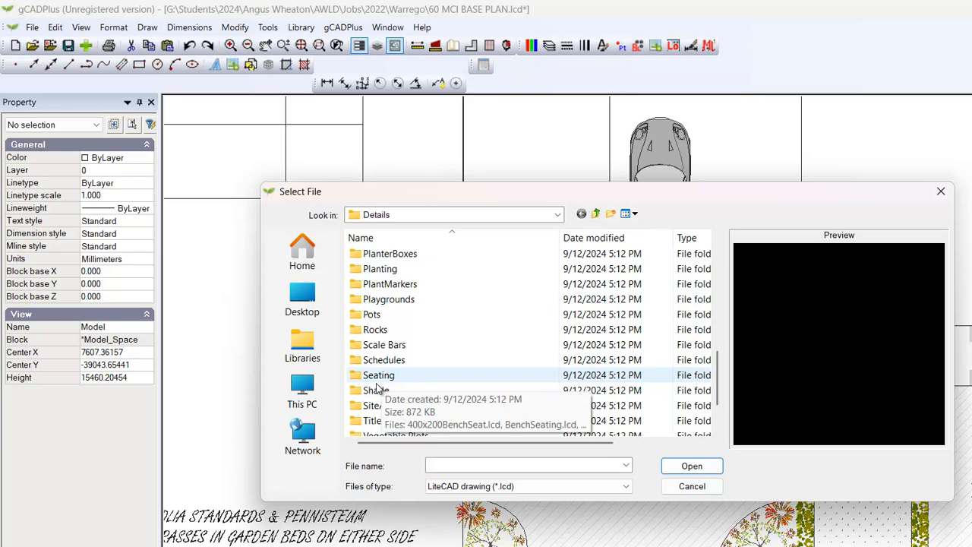
scroll(378, 387, down, 2)
double_click(373, 391)
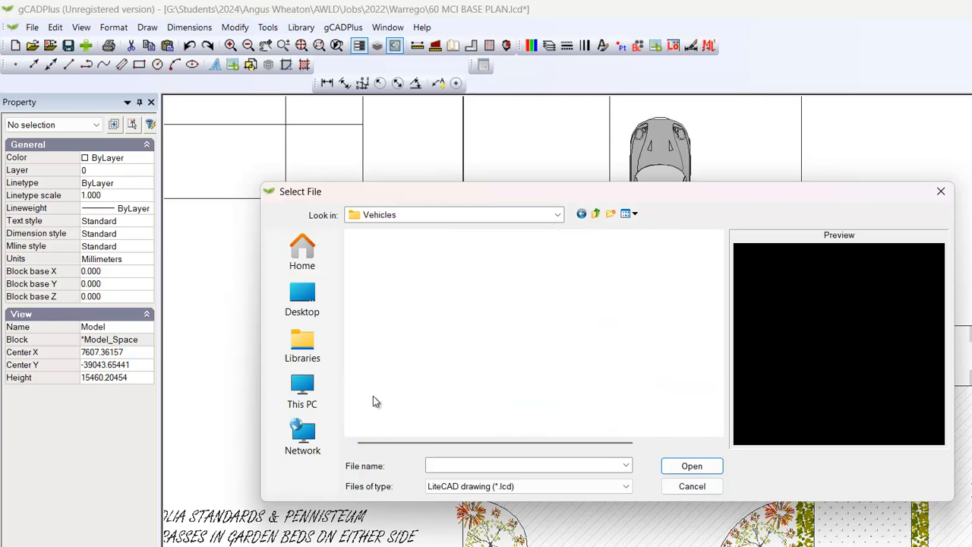
- Insert the SUV2FilledRed.lcd block on the hatched driveway at uniform scale 1.0 and rotation angle 0.0
scroll(431, 393, down, 1)
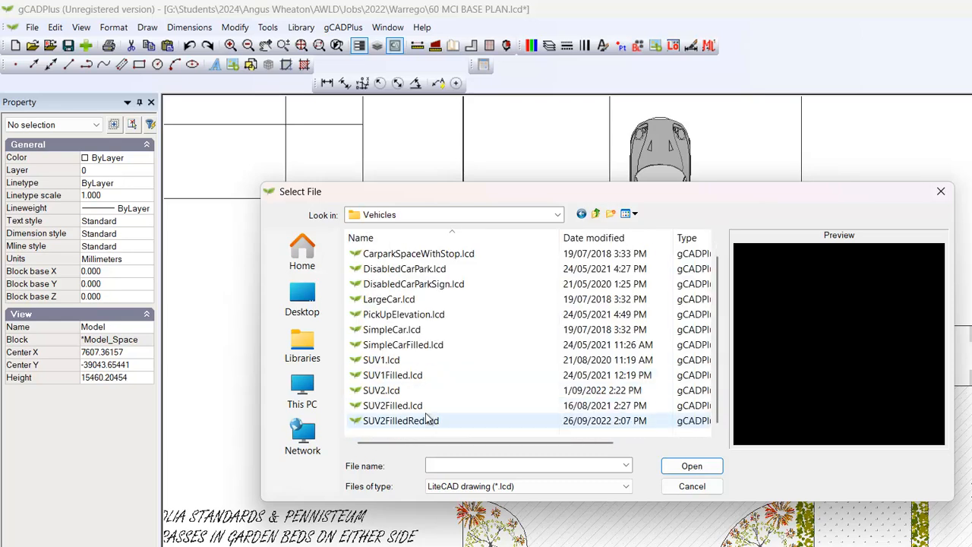
click(410, 420)
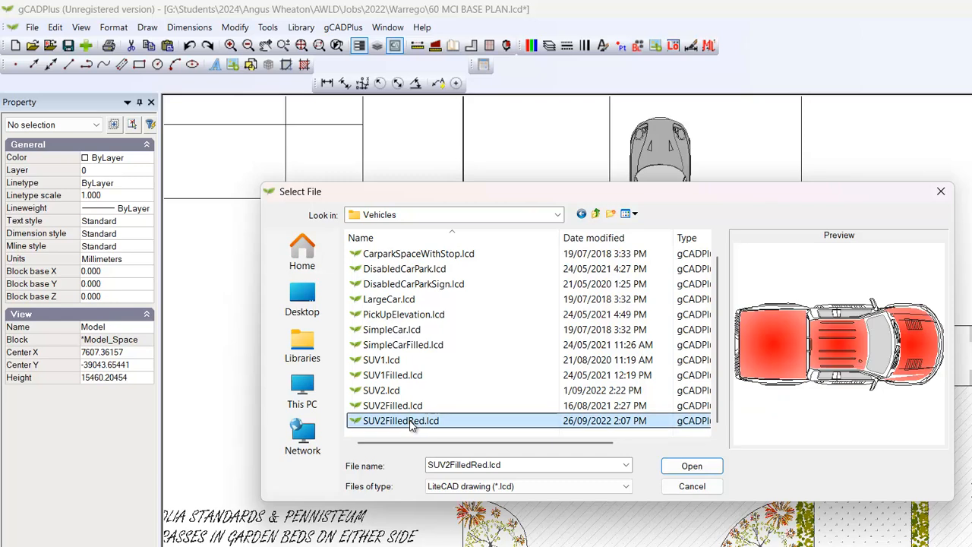
click(702, 467)
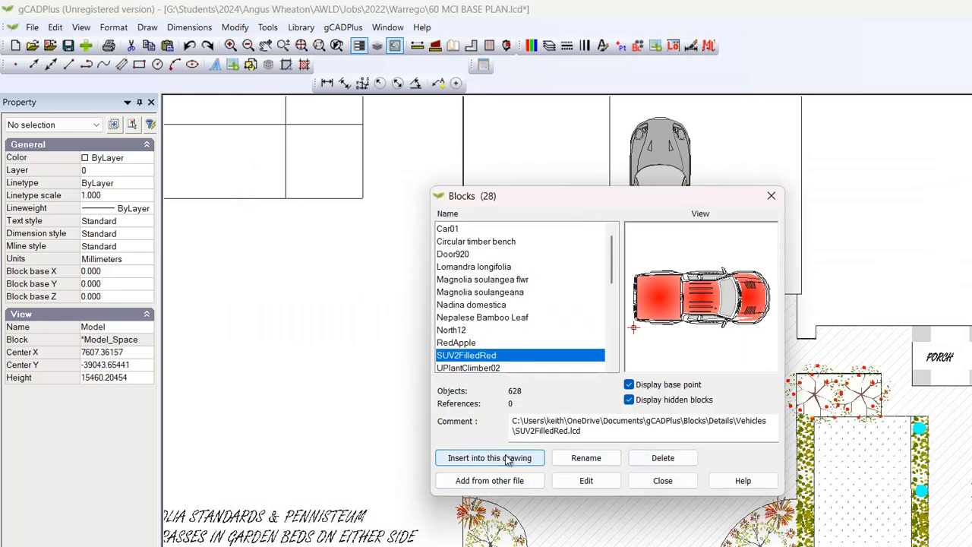
click(507, 459)
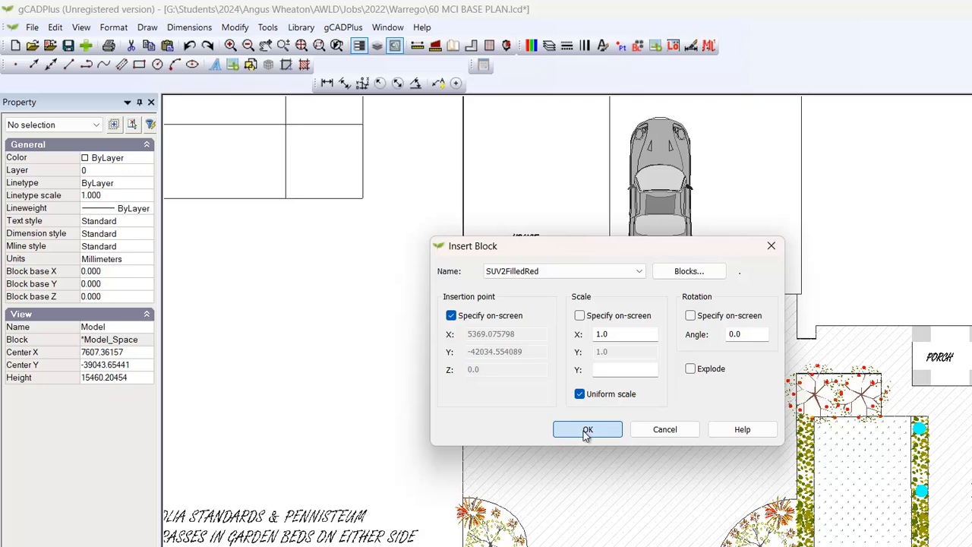
click(585, 431)
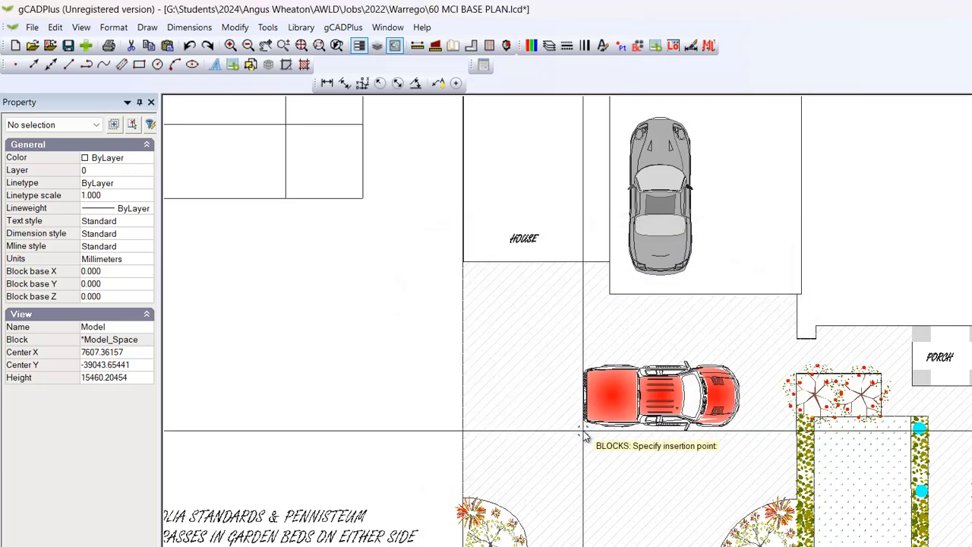
click(548, 479)
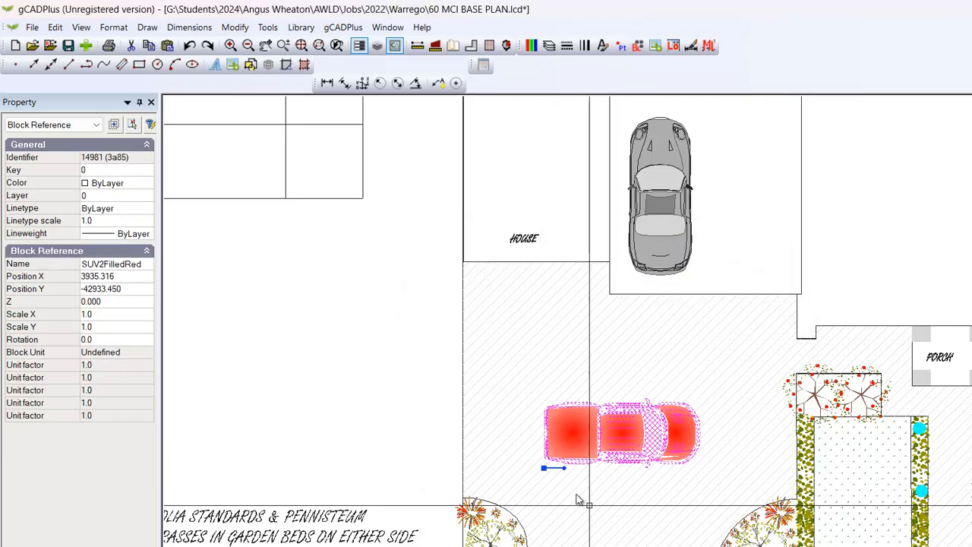
- Move the red vehicle to the driveway entrance between the curved beds and rotate it so its front points towards the garage
click(602, 423)
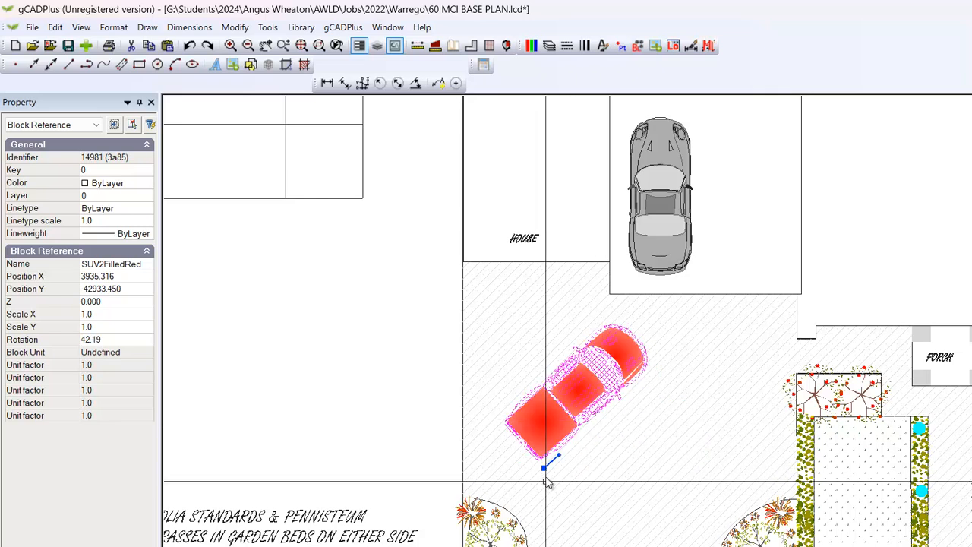
click(545, 470)
click(670, 546)
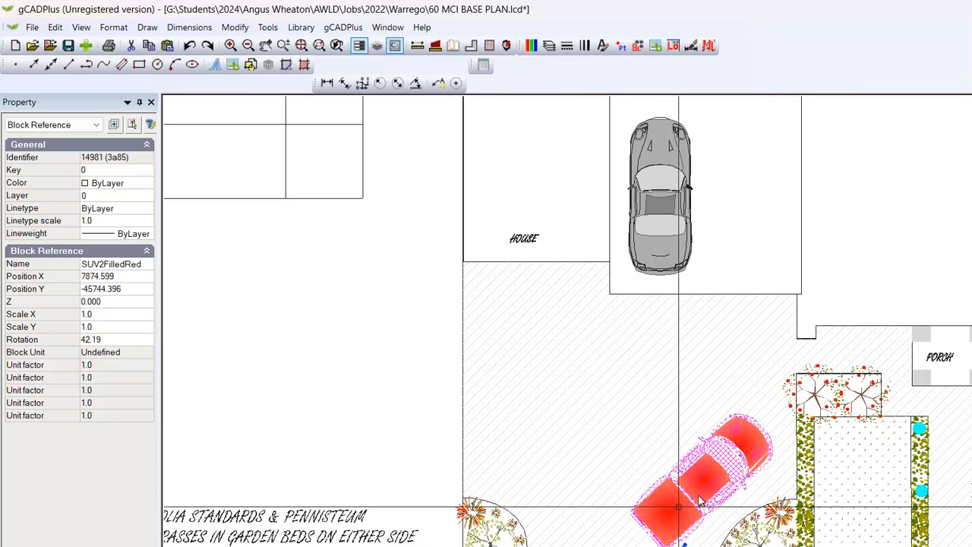
click(687, 544)
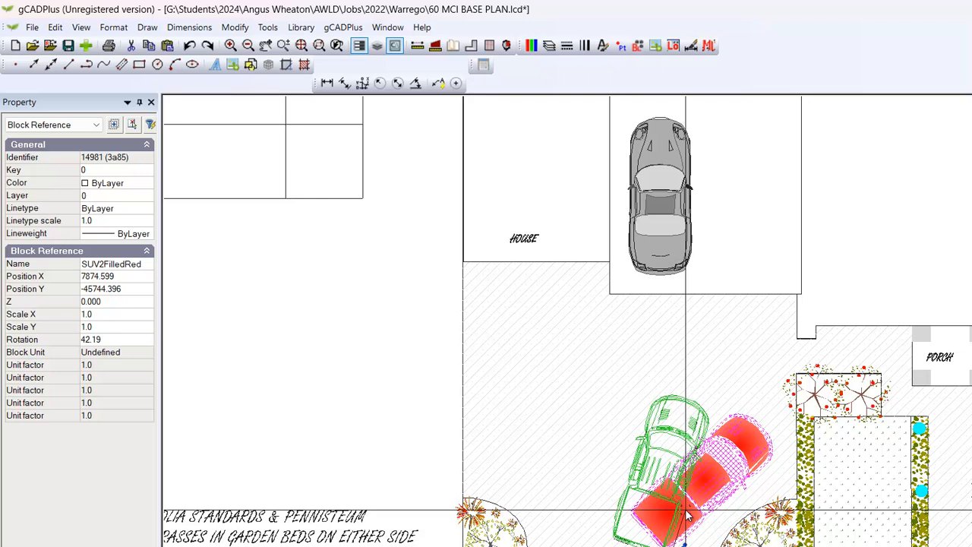
click(687, 515)
key(Escape)
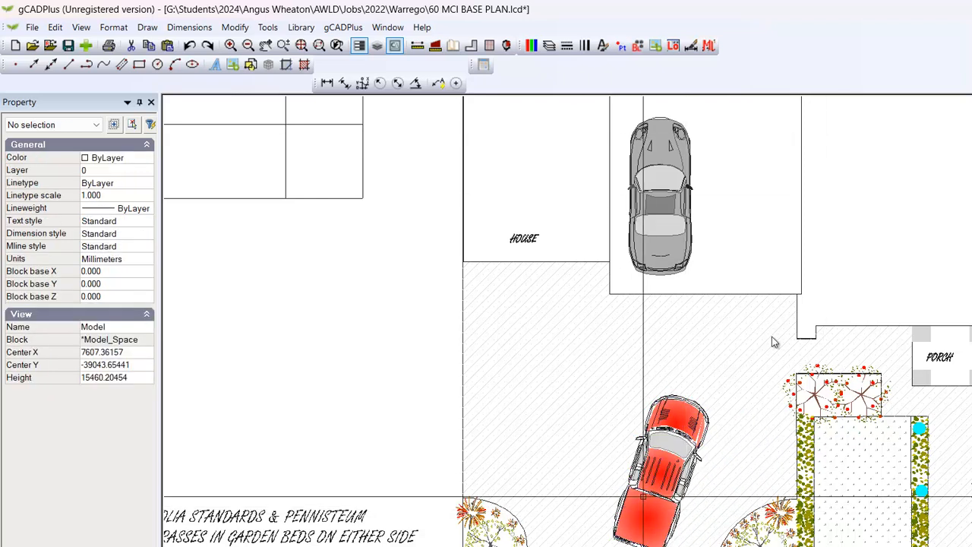
scroll(752, 215, down, 1)
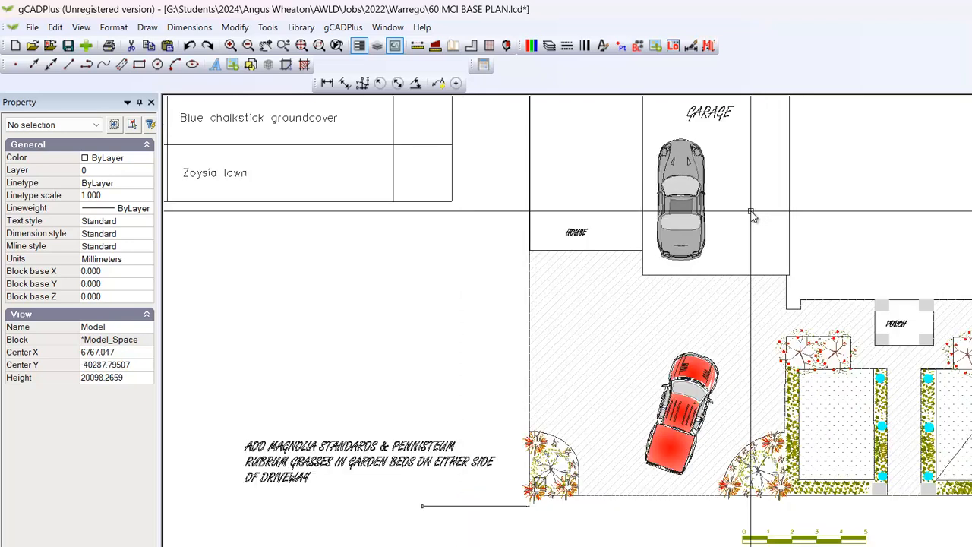